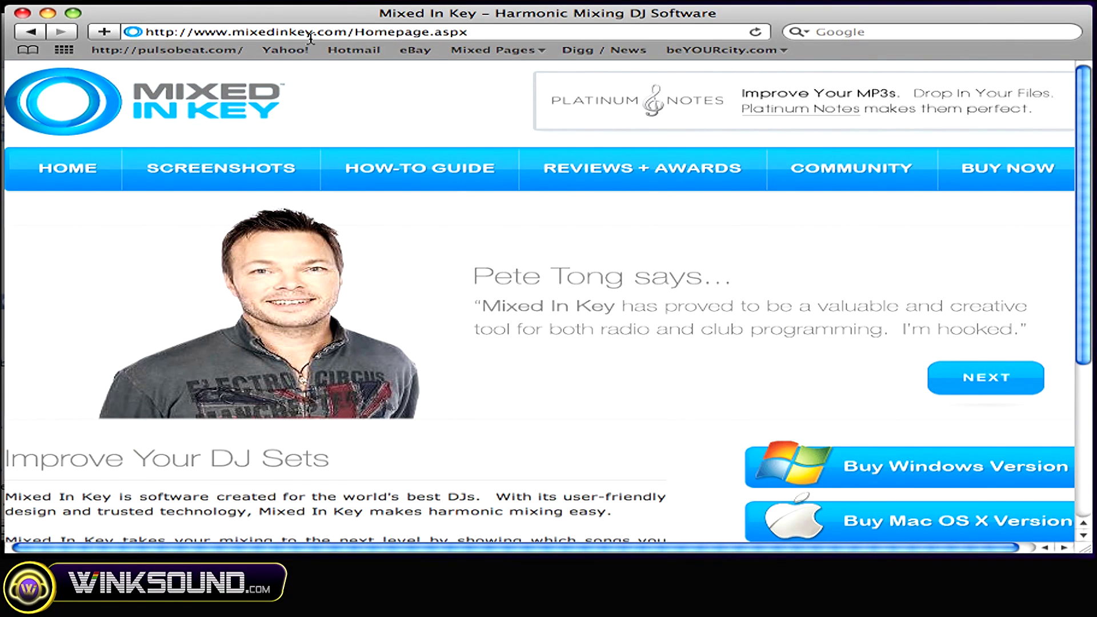
Step: Open the Harmonic Mixing how-to guide and highlight its title and the key-clash sentence
left_click(456, 173)
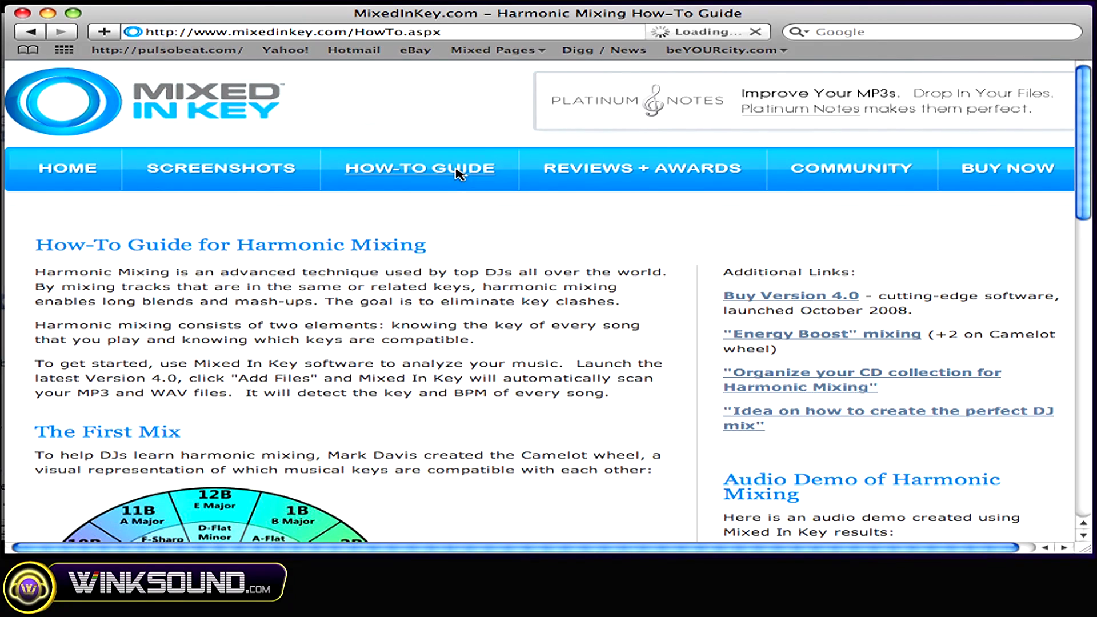
left_click_drag(239, 245, 428, 248)
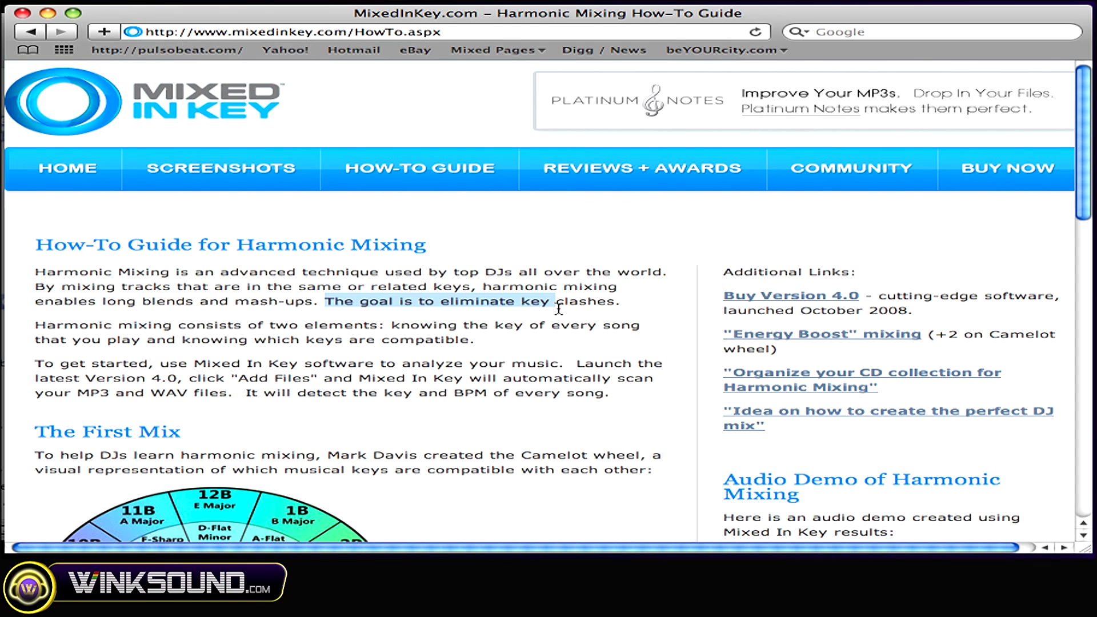
left_click_drag(327, 302, 625, 309)
scroll(624, 311, "down", 2)
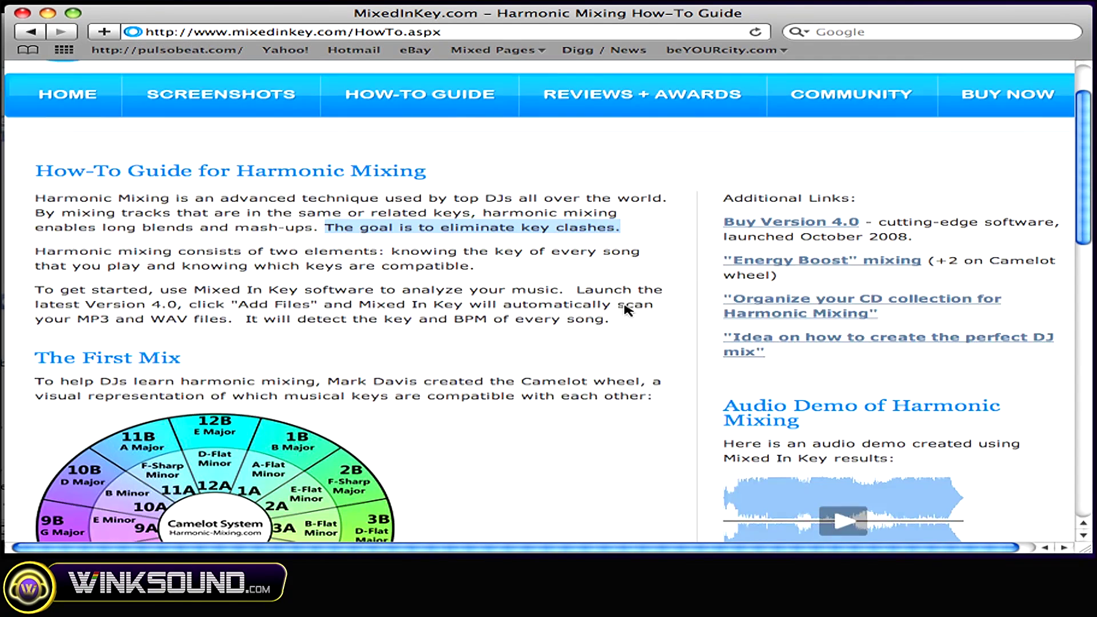
scroll(625, 310, "down", 3)
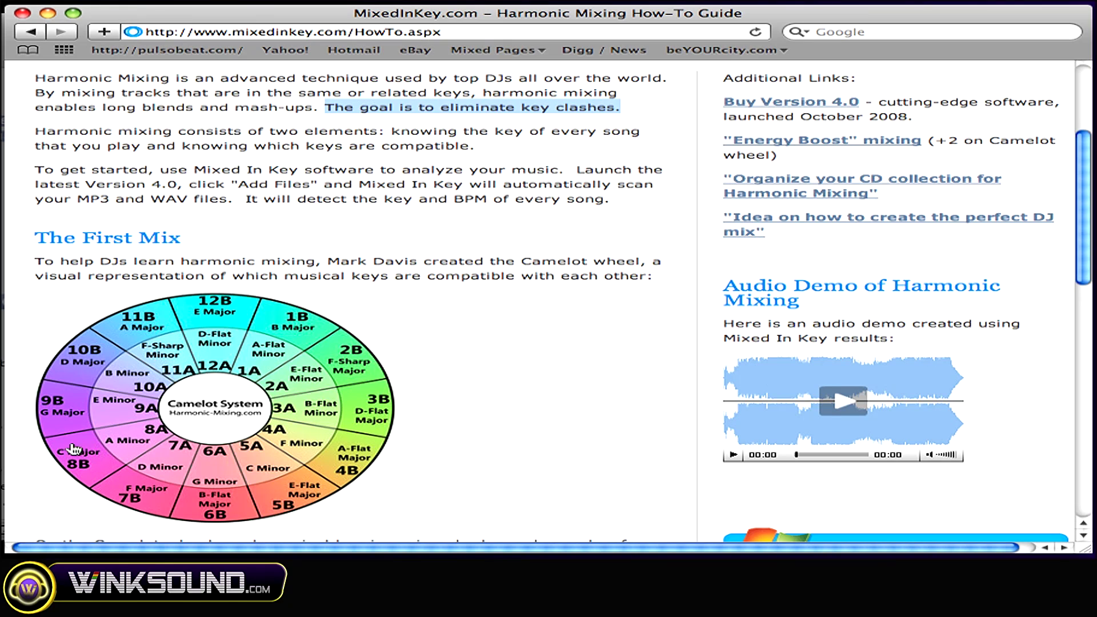
scroll(300, 458, "up", 5)
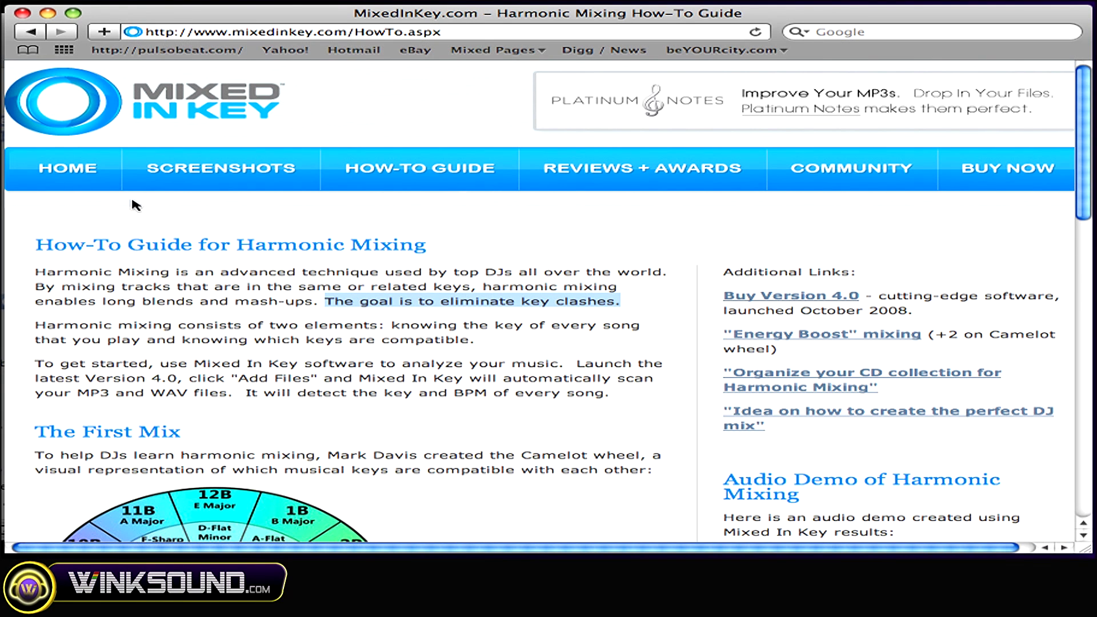
Step: View the enlarged Step Two screenshot, return to the how-to guide, then show all windows
left_click(175, 173)
scroll(394, 371, "down", 8)
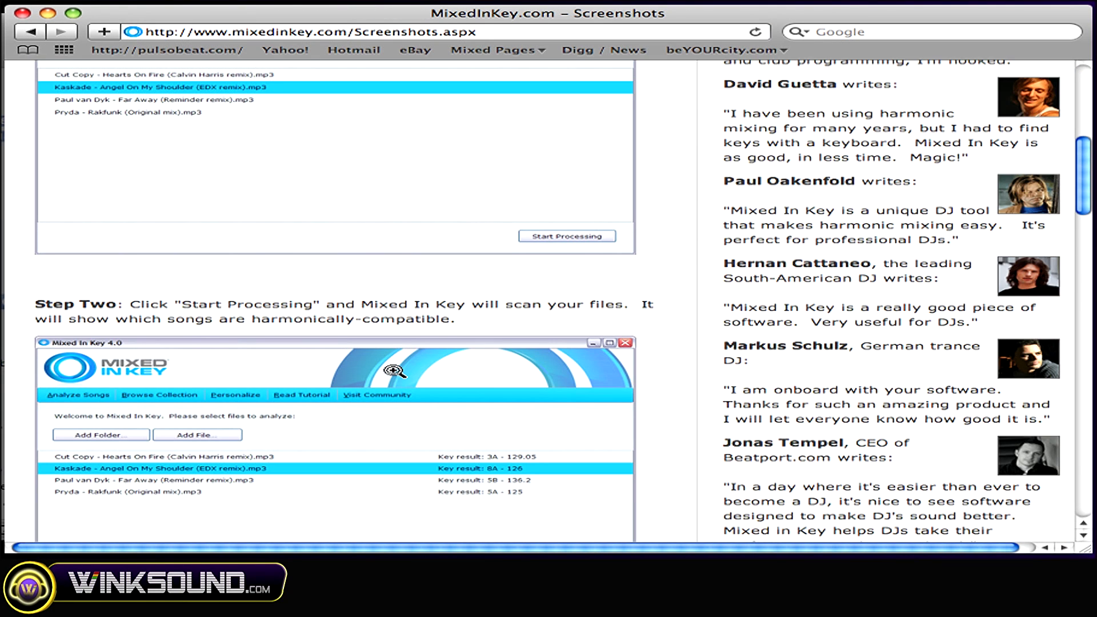
left_click(327, 402)
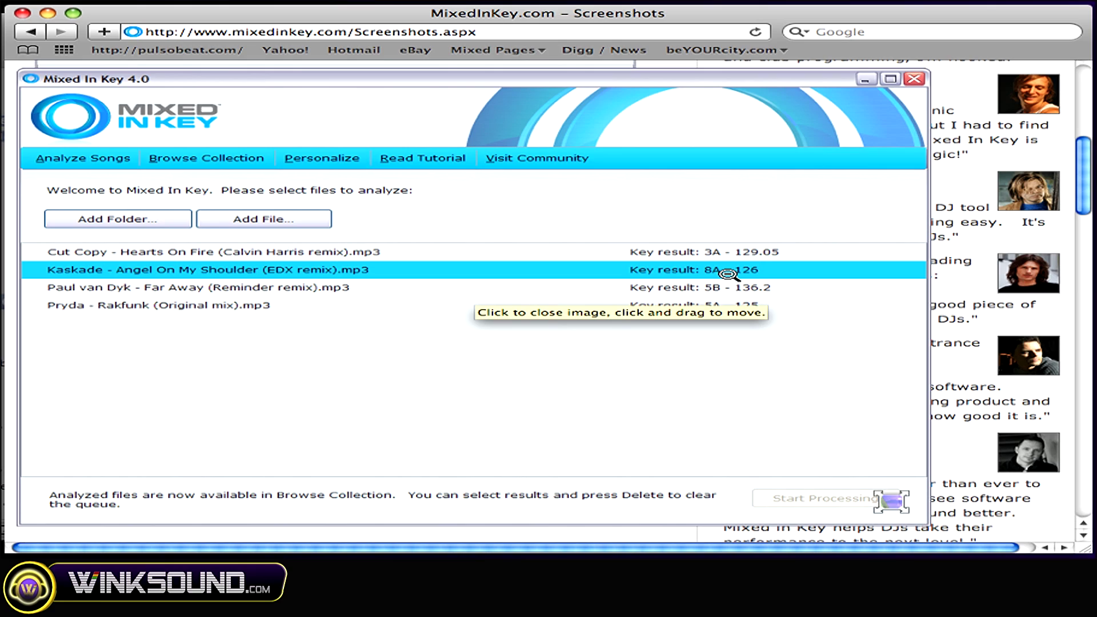
left_click(726, 273)
scroll(726, 273, "up", 10)
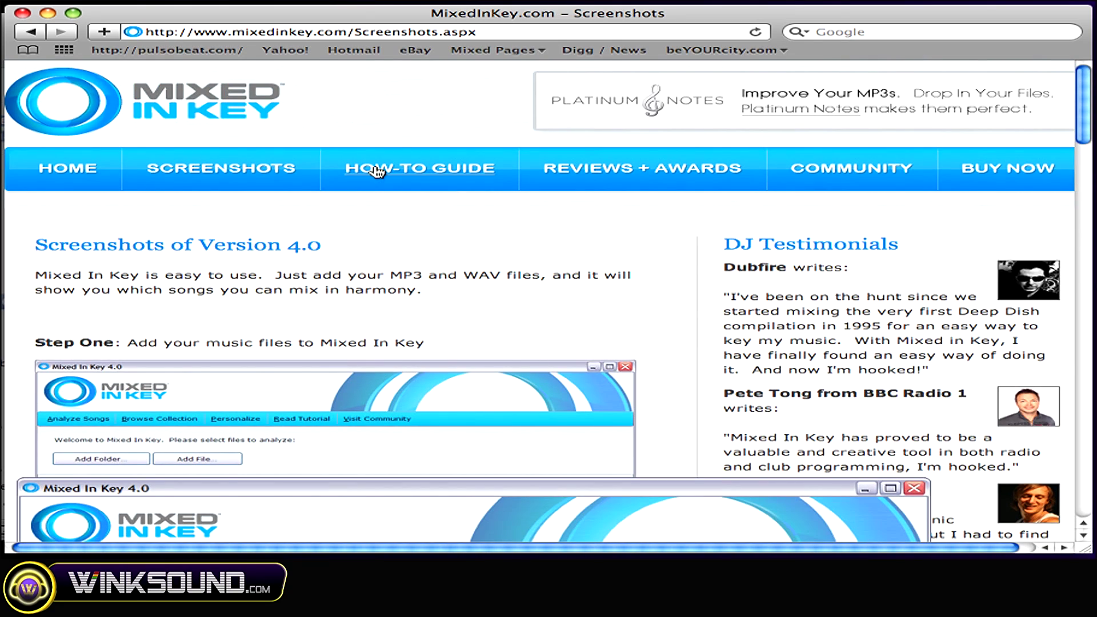
left_click(374, 166)
scroll(537, 258, "down", 3)
scroll(365, 309, "down", 2)
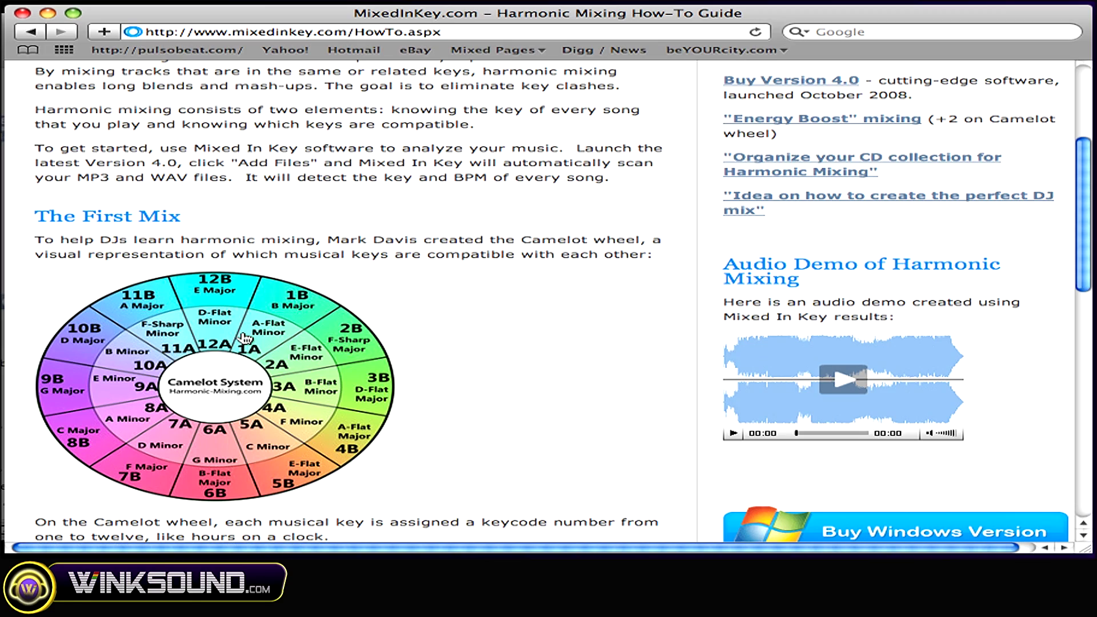
key("F9")
Step: Bring the YouTube tutorial window forward and rewind the video to 3:47
left_click(613, 224)
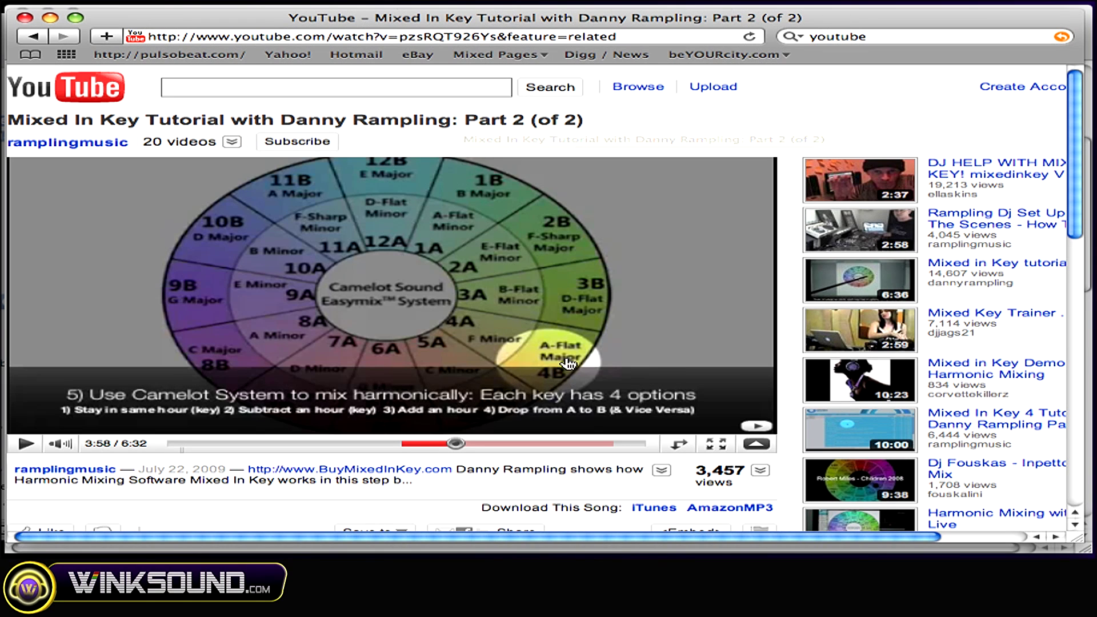
mouse_move(456, 444)
left_mouse_down()
mouse_move(419, 448)
mouse_move(485, 447)
left_mouse_up()
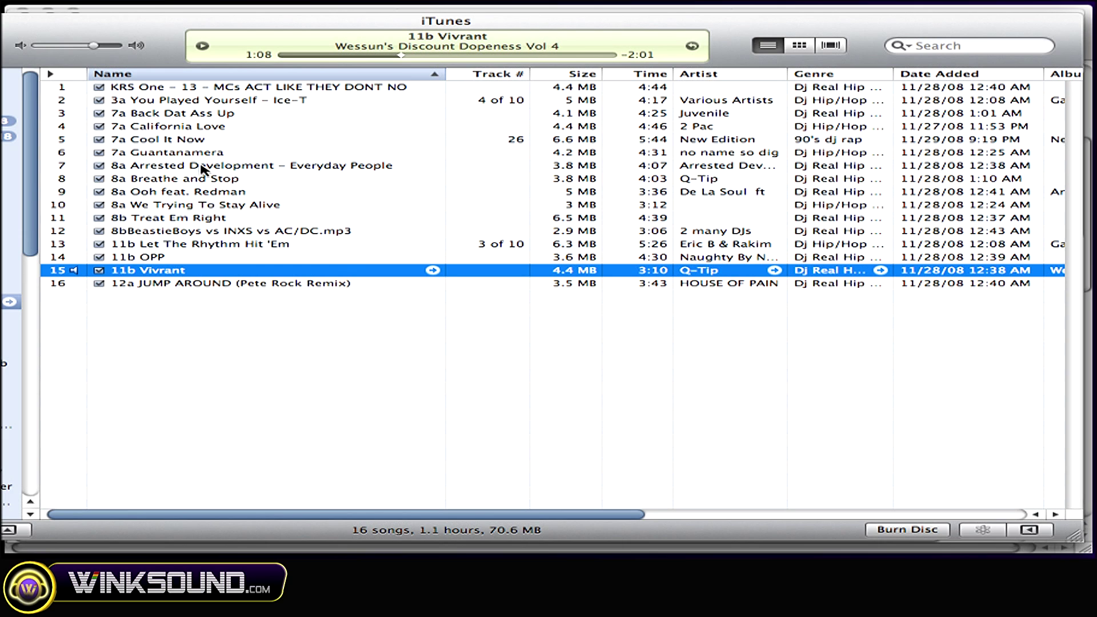
Step: Play Everyday People, Breathe and Stop, Ooh and We Trying To Stay Alive, skipping mid-song
double_click(203, 170)
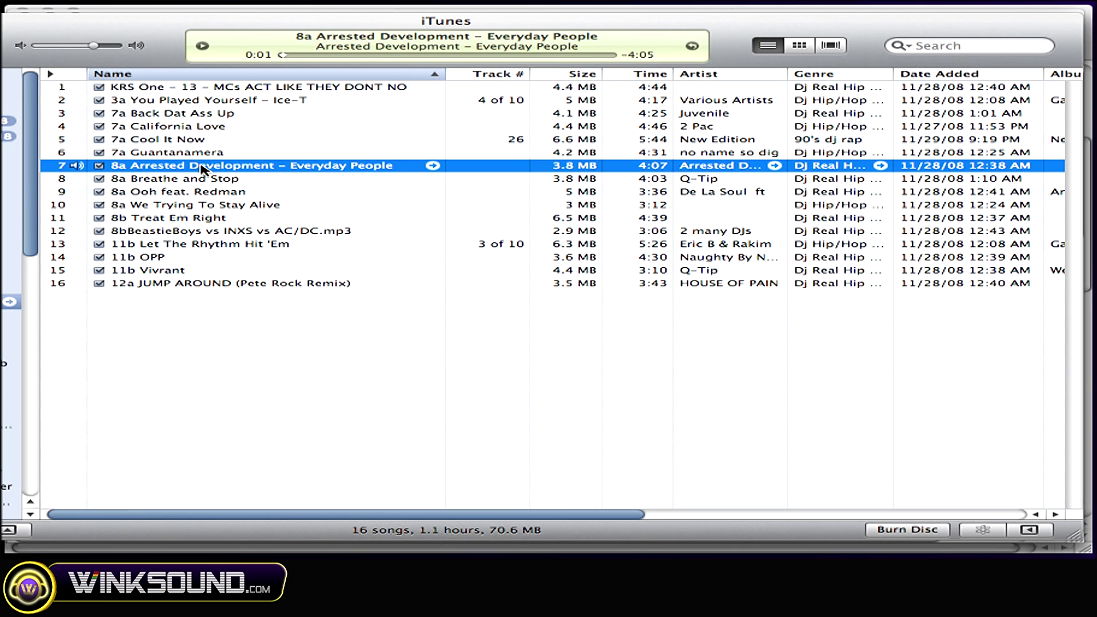
left_click(369, 55)
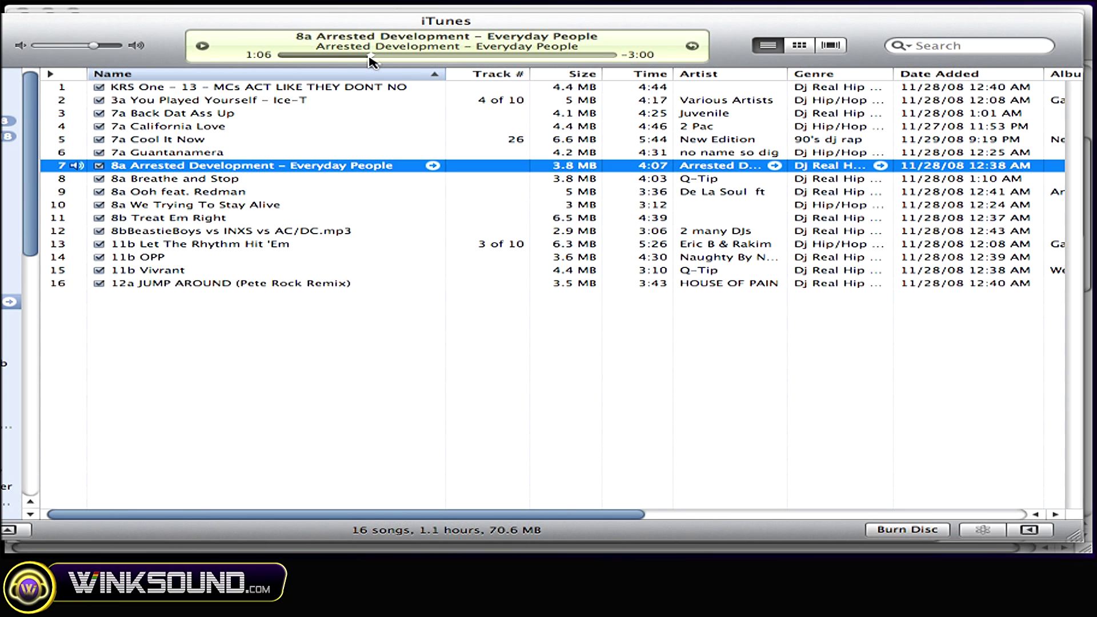
key("Right")
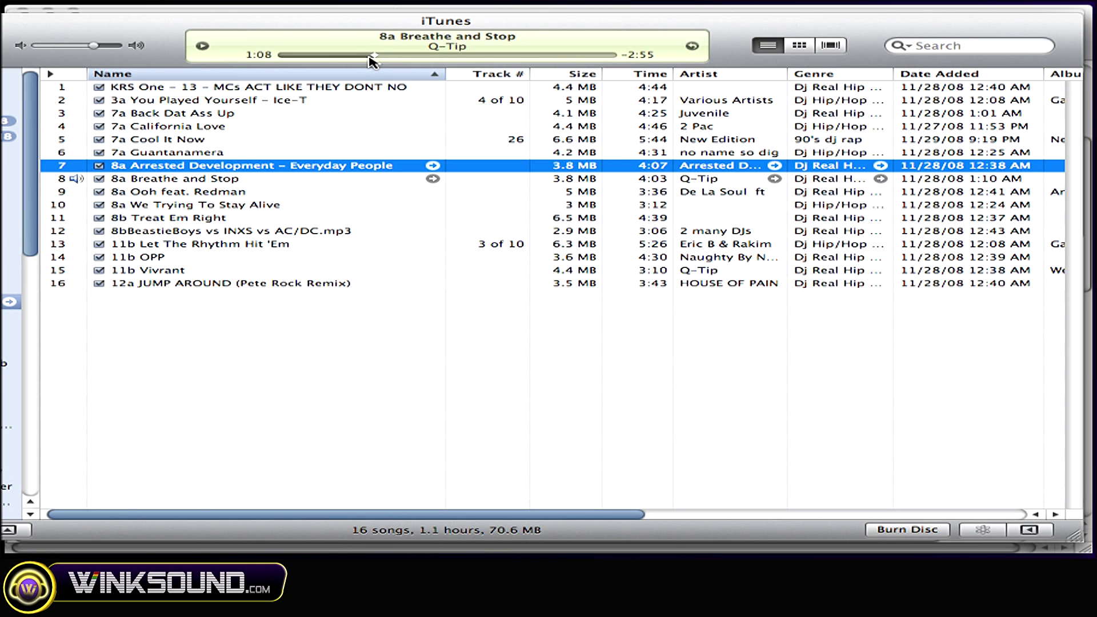
key("Right")
left_click(370, 56)
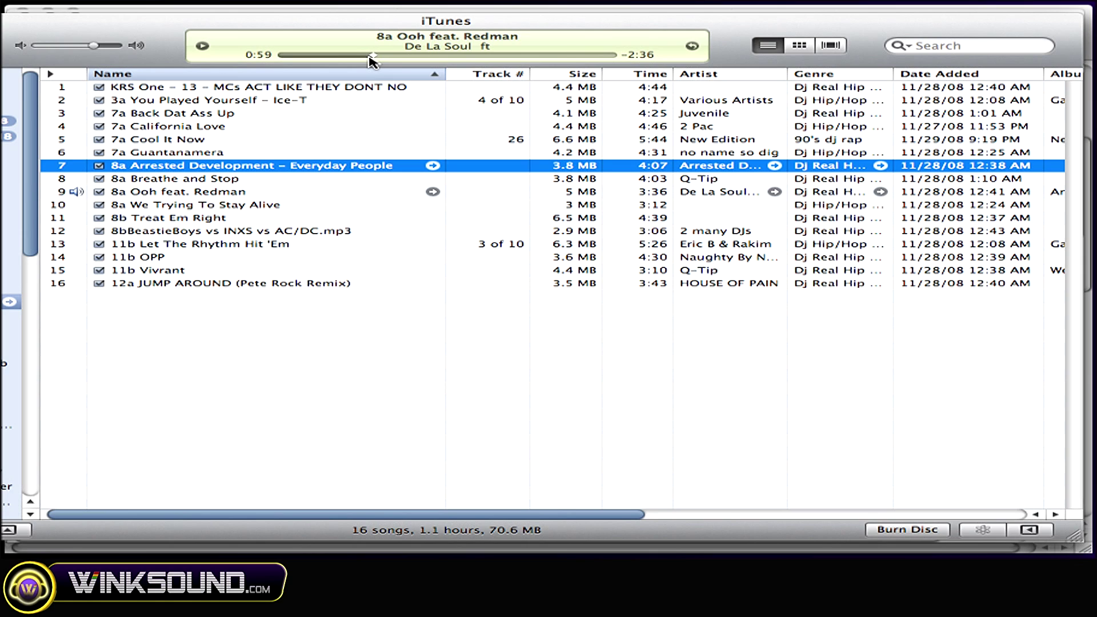
key("Right")
left_click(371, 57)
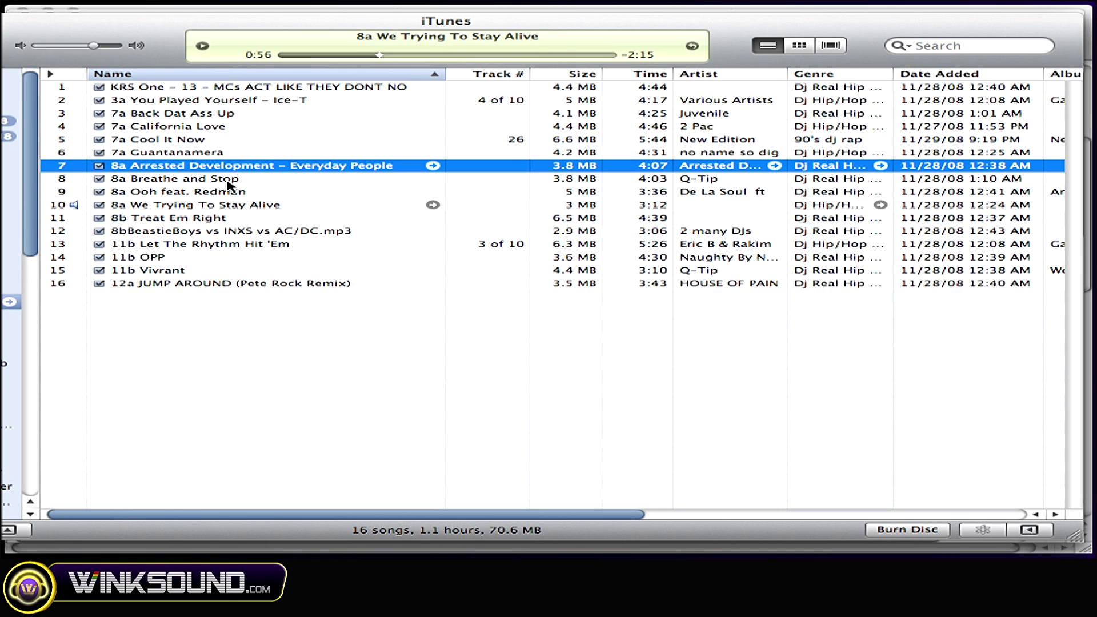
Step: Play Breathe and Stop from 1:24, cut to 11b Vivrant at 0:56, then go Home
double_click(232, 180)
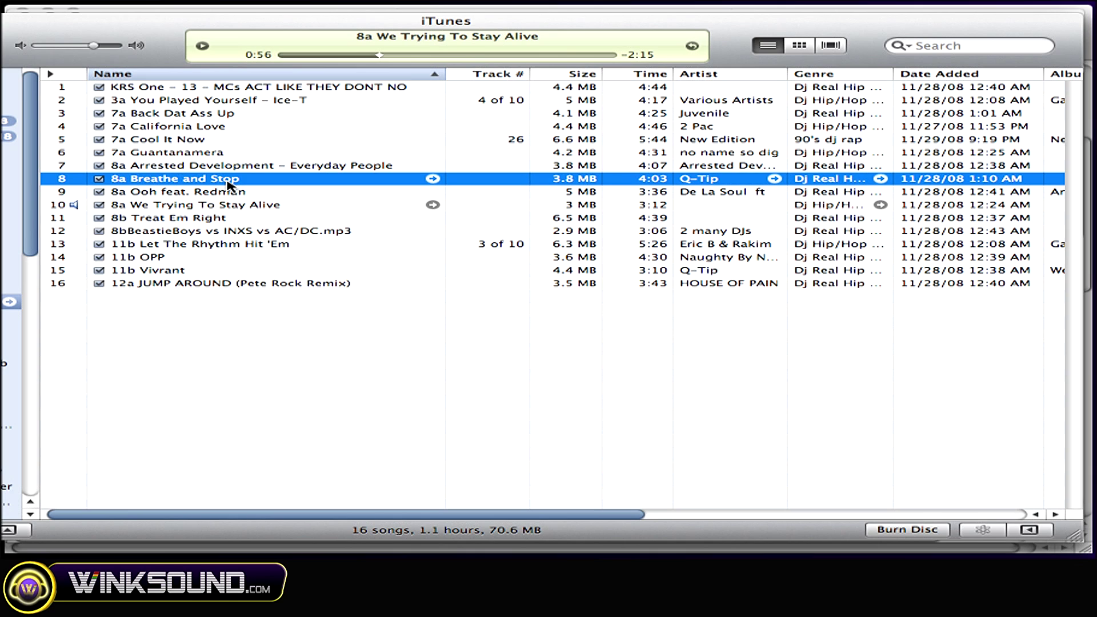
left_click(397, 55)
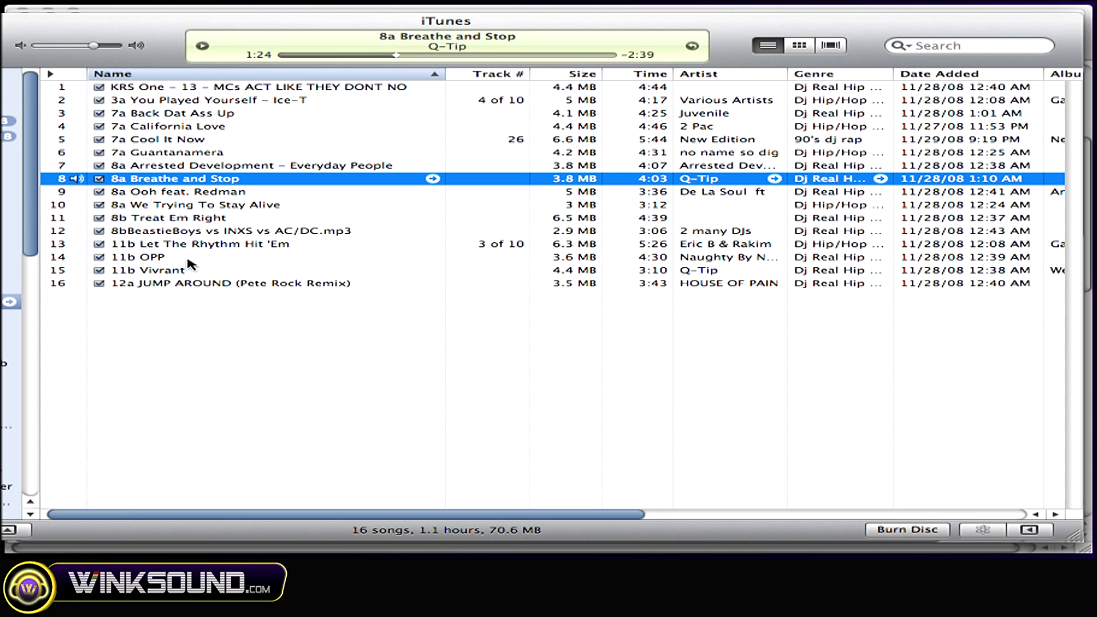
double_click(244, 271)
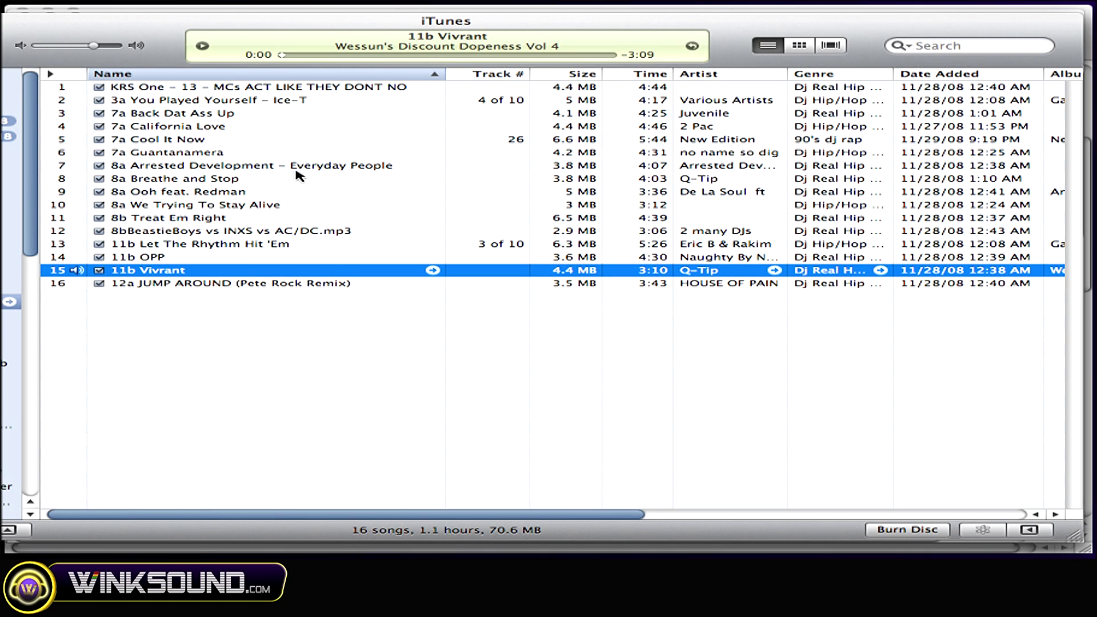
left_click(382, 55)
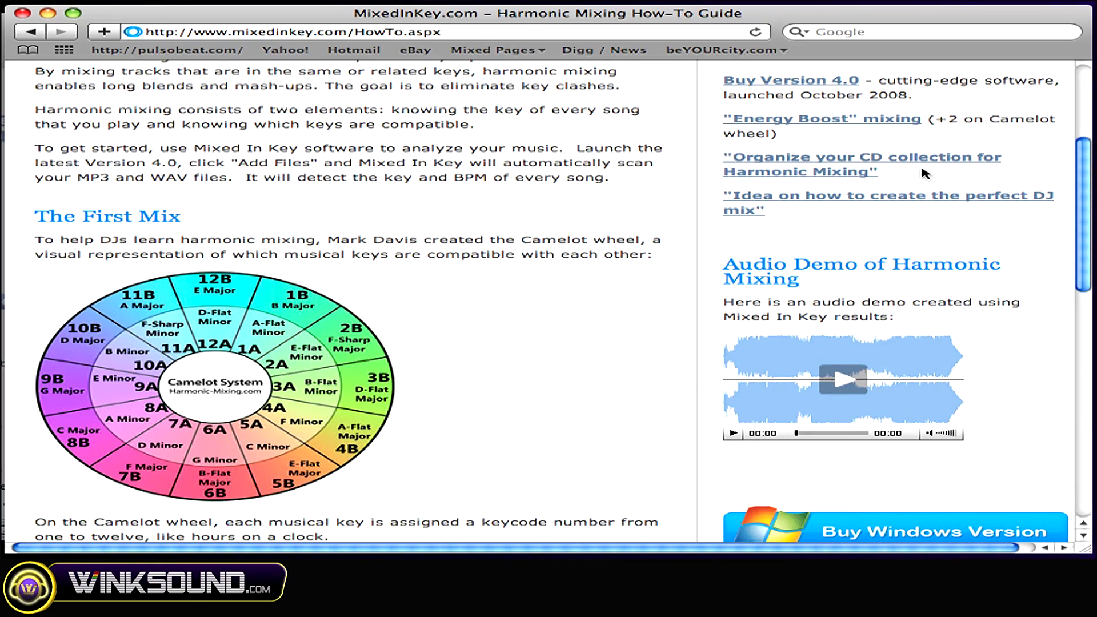
scroll(549, 300, "up", 5)
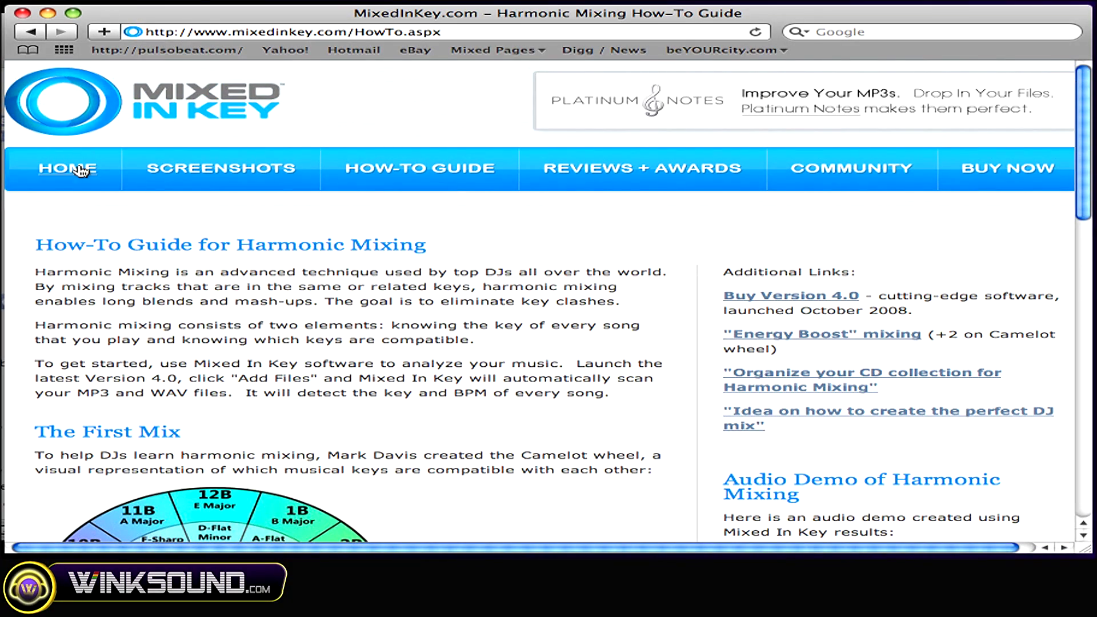
left_click(75, 170)
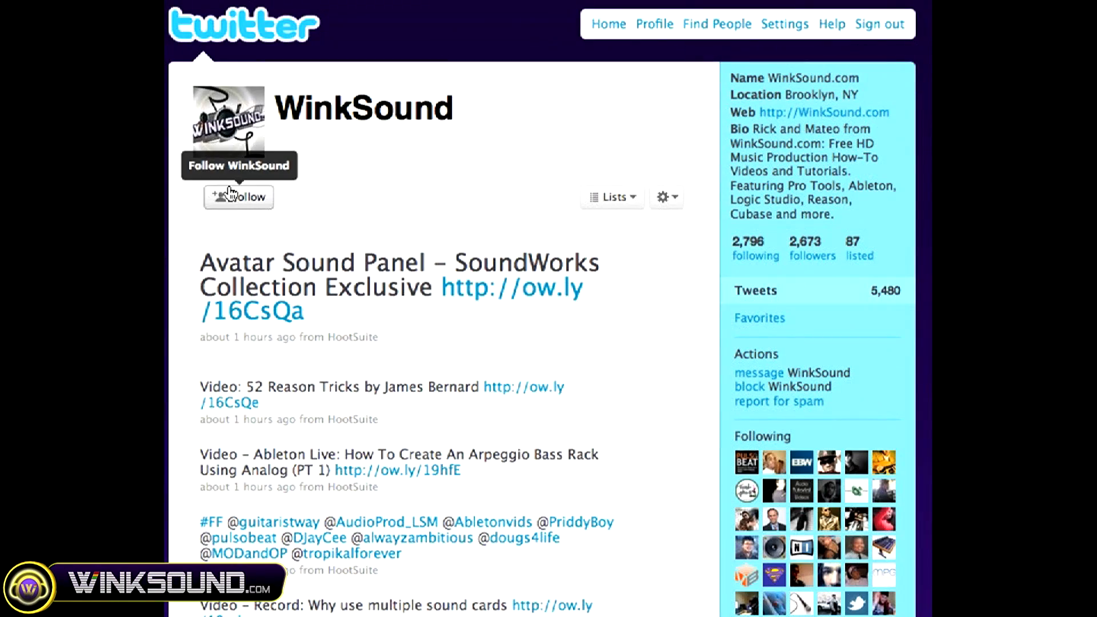
Step: Follow the WinkSound account from its Twitter profile
left_click(228, 197)
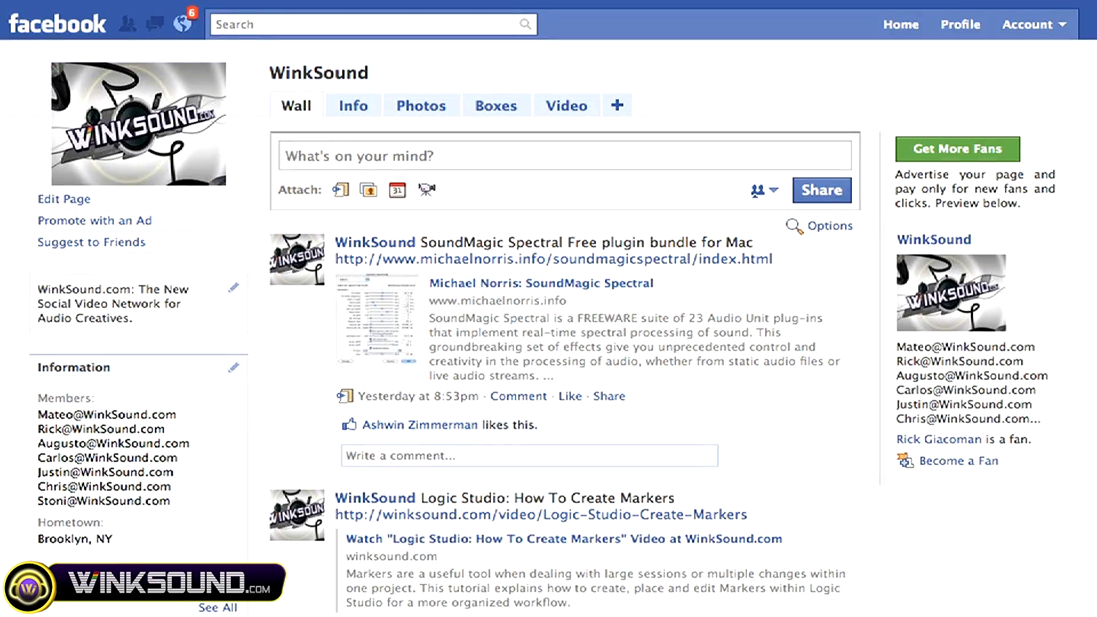